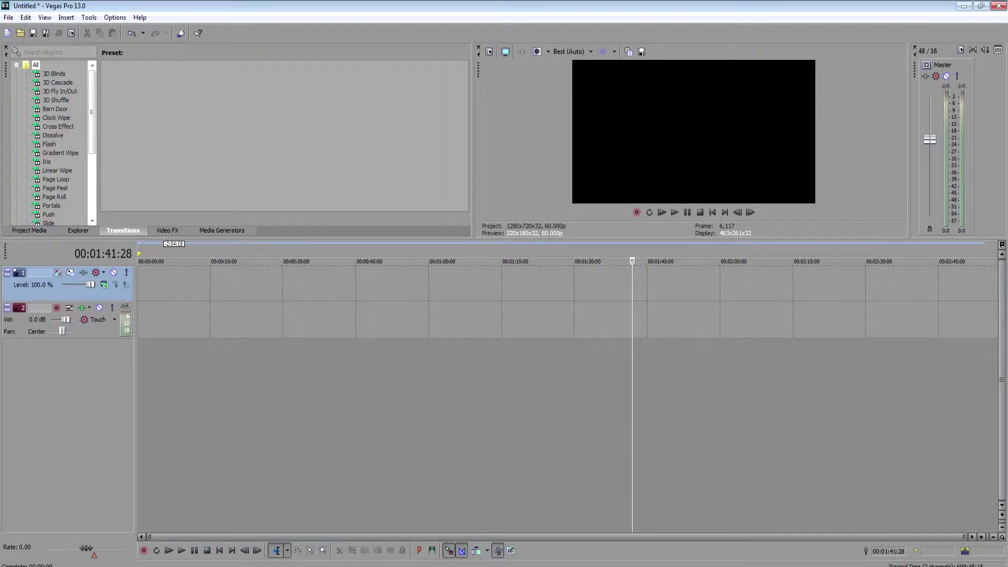
Bring up the Notepad checklist 'Sony Vegas avoid render errors' and read its steps
{"action": "key", "text": "alt+Tab"}
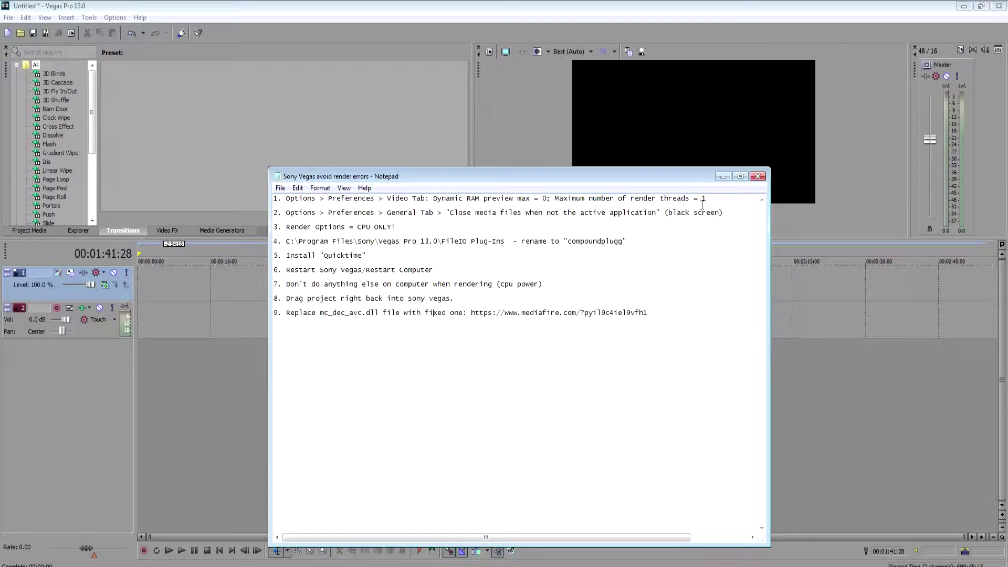
{"action": "left_click", "coordinate": [115, 18]}
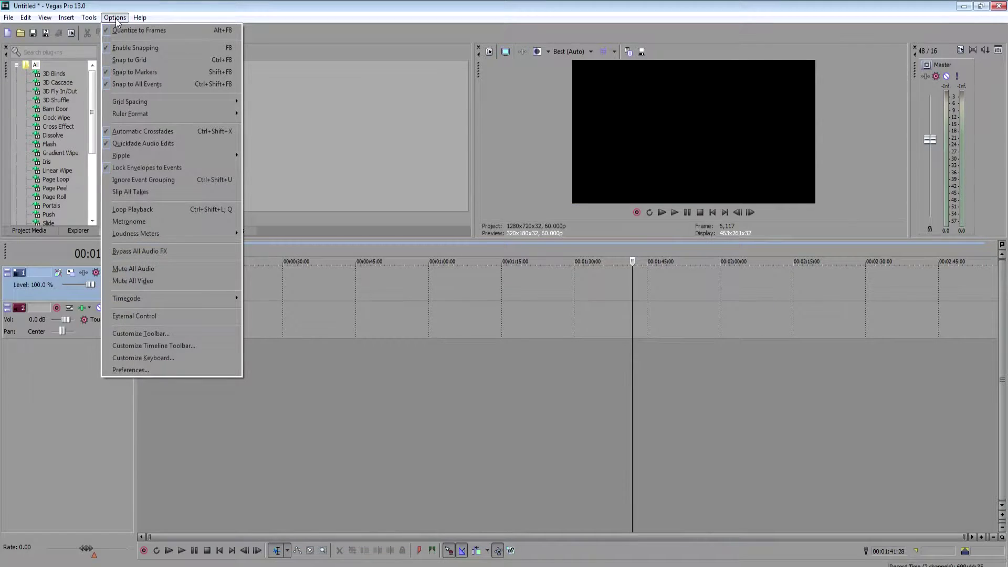
In Video preferences, set Dynamic RAM Preview max to 0 MB and maximum rendering threads to 1
{"action": "left_click", "coordinate": [131, 369]}
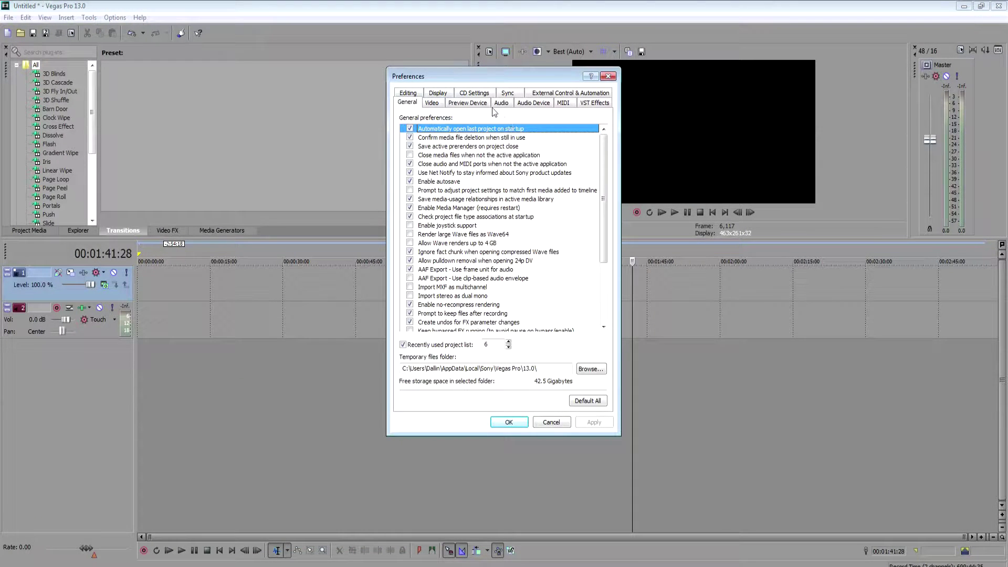
{"action": "left_click", "coordinate": [435, 103]}
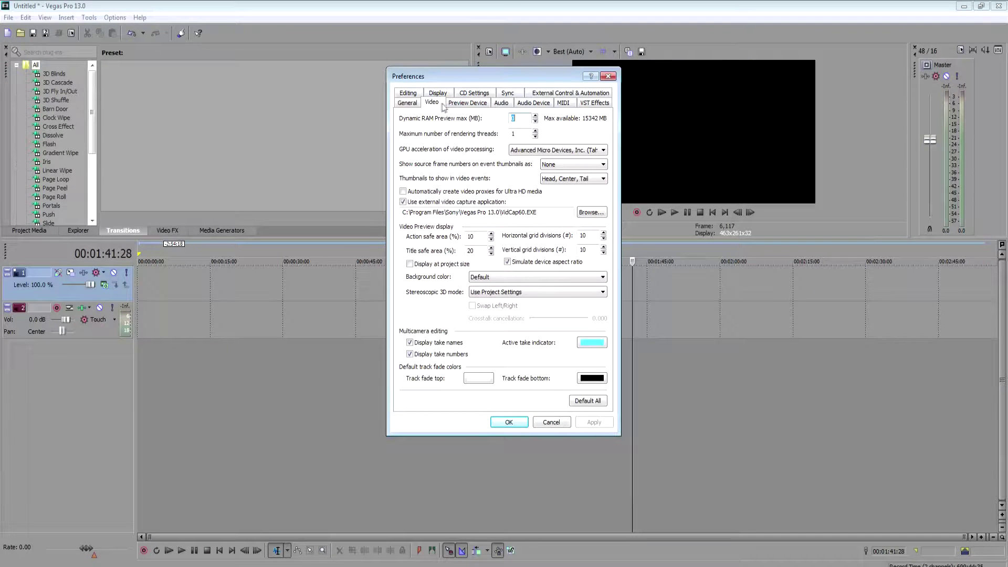
{"action": "left_click", "coordinate": [524, 118]}
{"action": "left_click", "coordinate": [522, 133]}
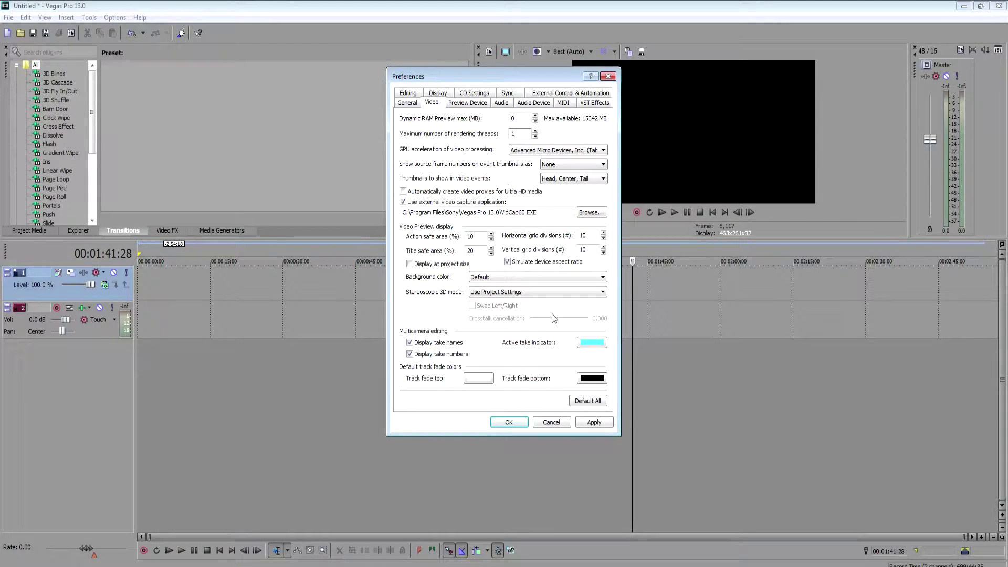
{"action": "key", "text": "alt+Tab"}
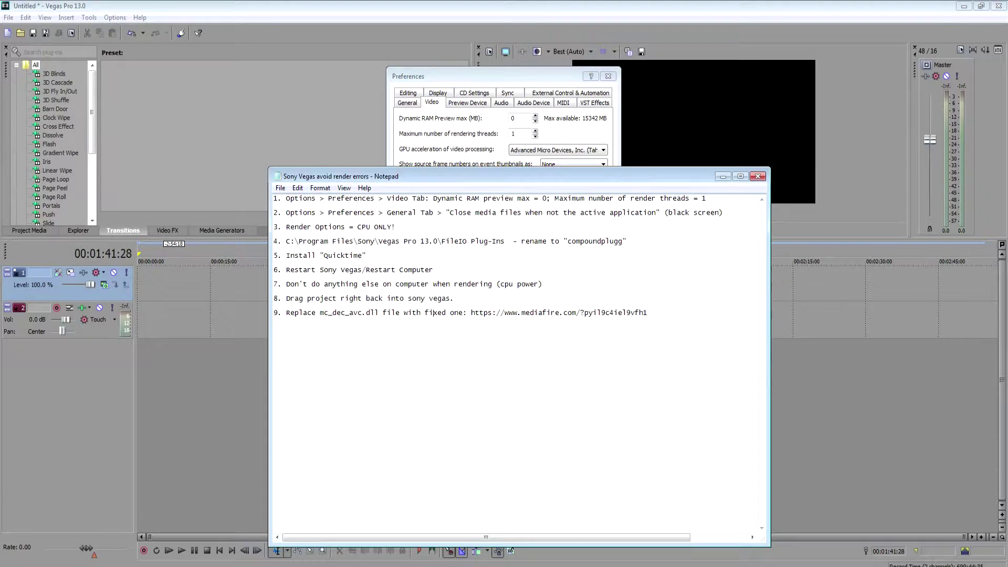
In General preferences, leave 'Close media files when not the active application' unchecked
{"action": "key", "text": "alt+Tab"}
{"action": "left_click", "coordinate": [406, 102]}
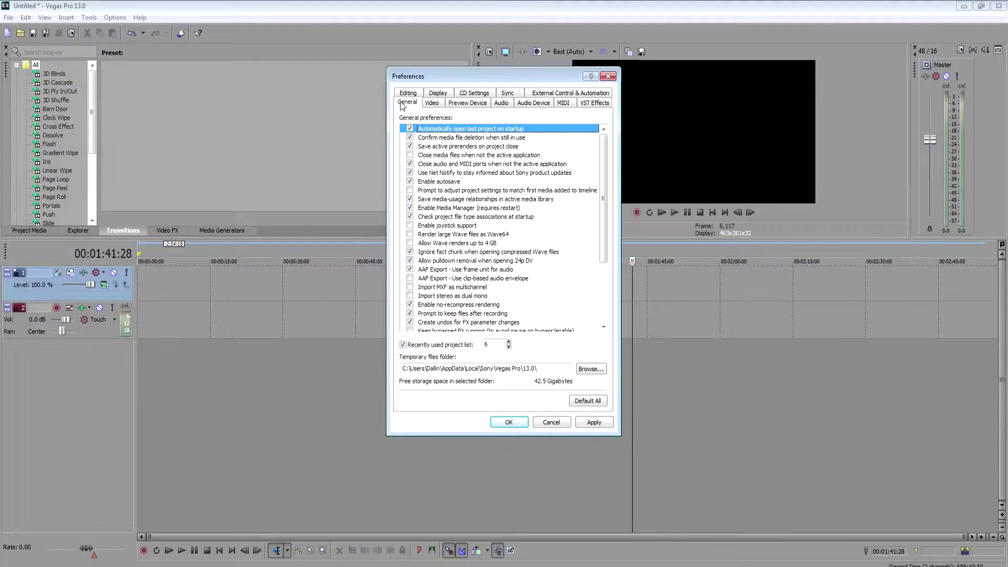
{"action": "left_click", "coordinate": [410, 155]}
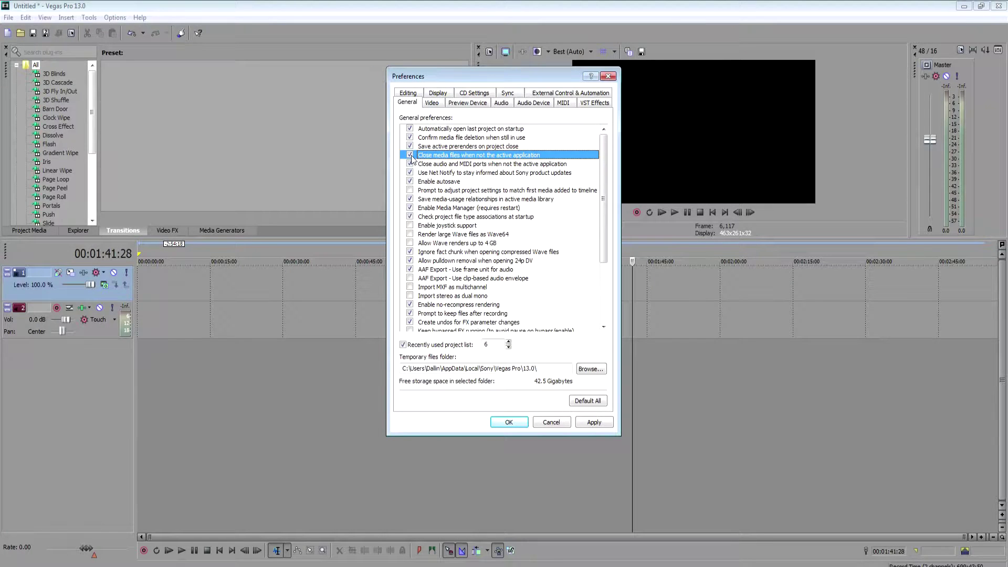
{"action": "left_click", "coordinate": [410, 156]}
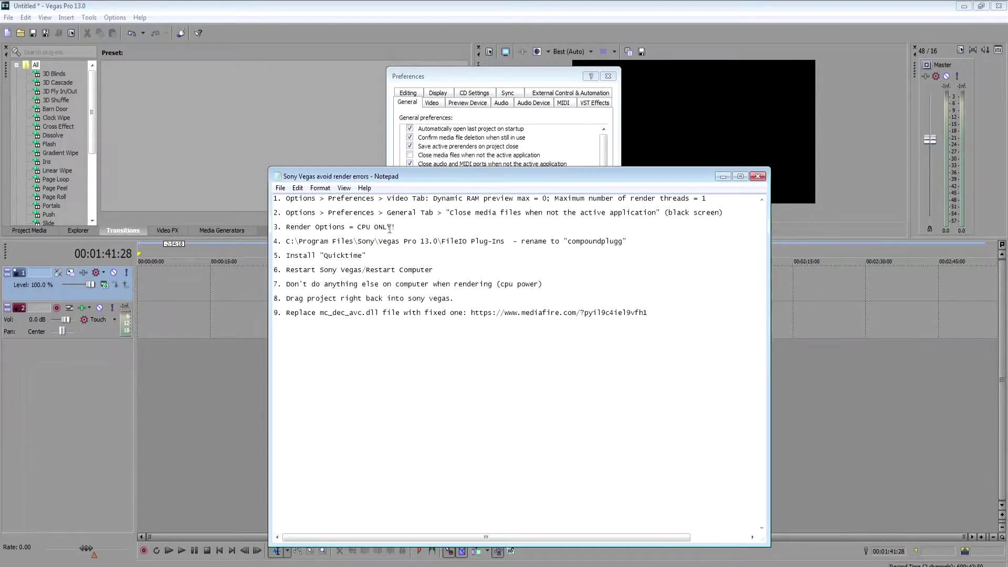
Close Preferences and drop diamond.veg from Project Media onto the timeline
{"action": "left_click", "coordinate": [503, 80]}
{"action": "left_click", "coordinate": [551, 422]}
{"action": "left_click", "coordinate": [10, 18]}
{"action": "left_click", "coordinate": [29, 102]}
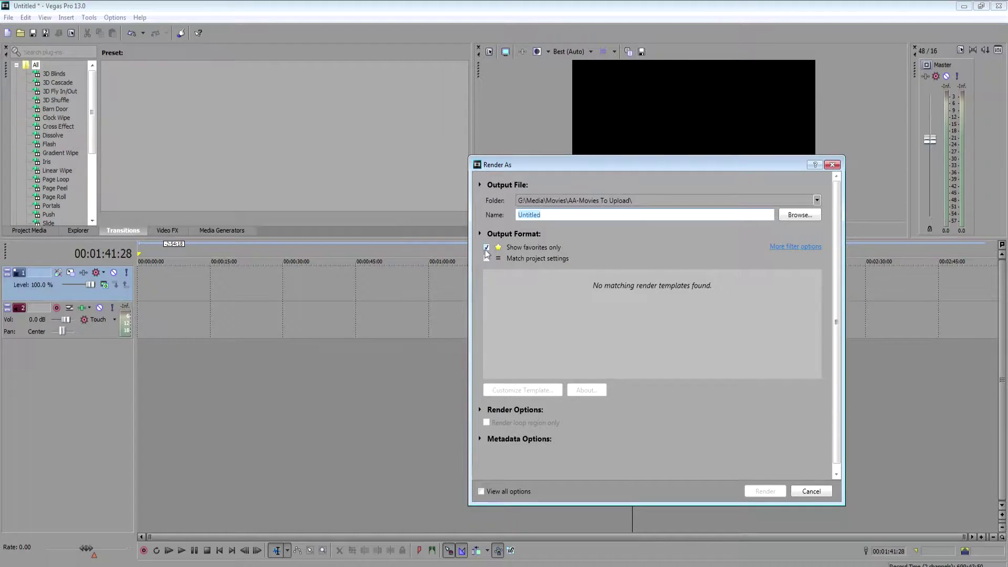
{"action": "left_click", "coordinate": [811, 491]}
{"action": "left_click", "coordinate": [45, 231]}
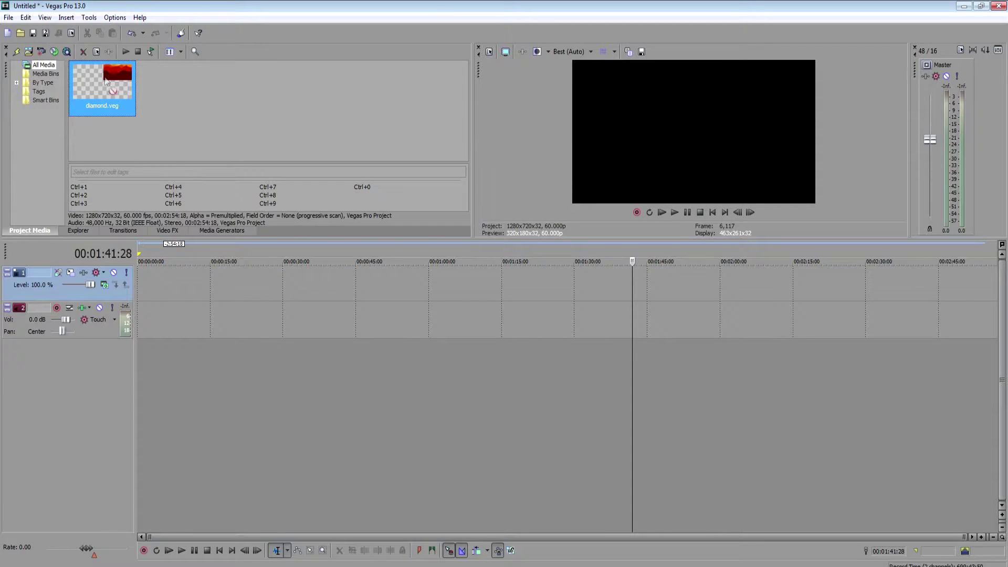
{"action": "left_click_drag", "start_coordinate": [105, 85], "coordinate": [144, 275]}
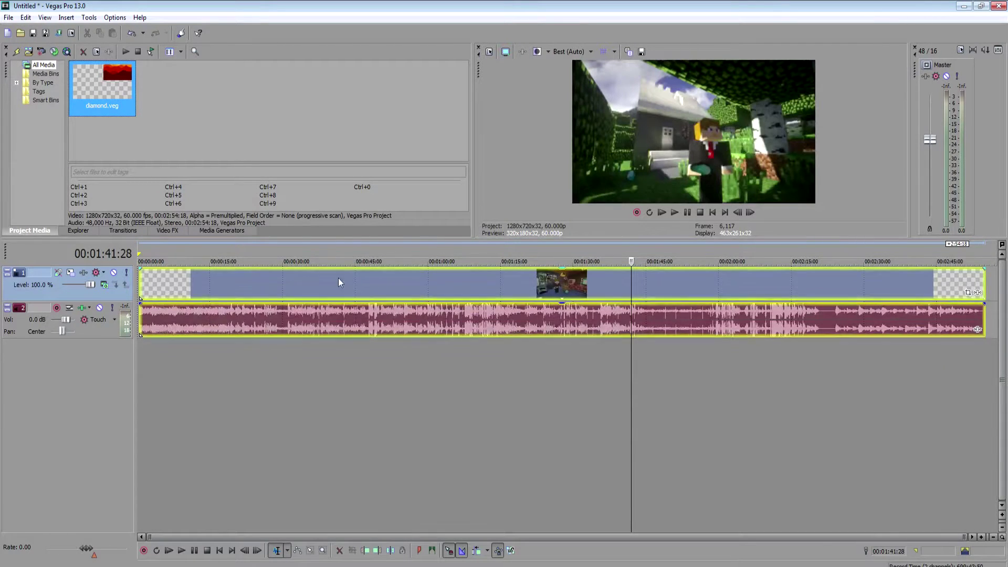
Confirm the 1280x720 30fps no-GPU render template uses encode mode 'Render using CPU only'
{"action": "left_click", "coordinate": [8, 17]}
{"action": "left_click", "coordinate": [49, 99]}
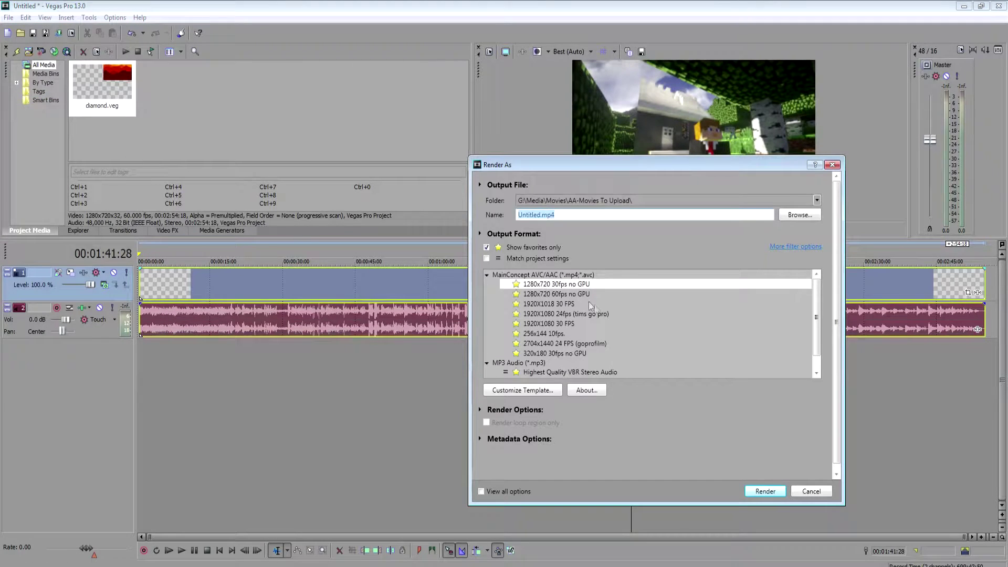
{"action": "left_click", "coordinate": [547, 389]}
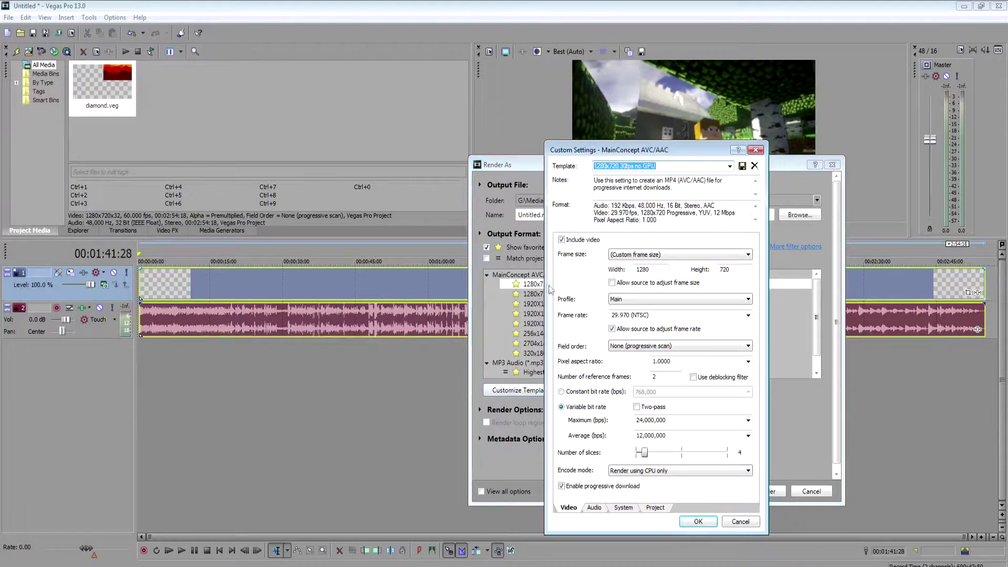
{"action": "left_click", "coordinate": [665, 474]}
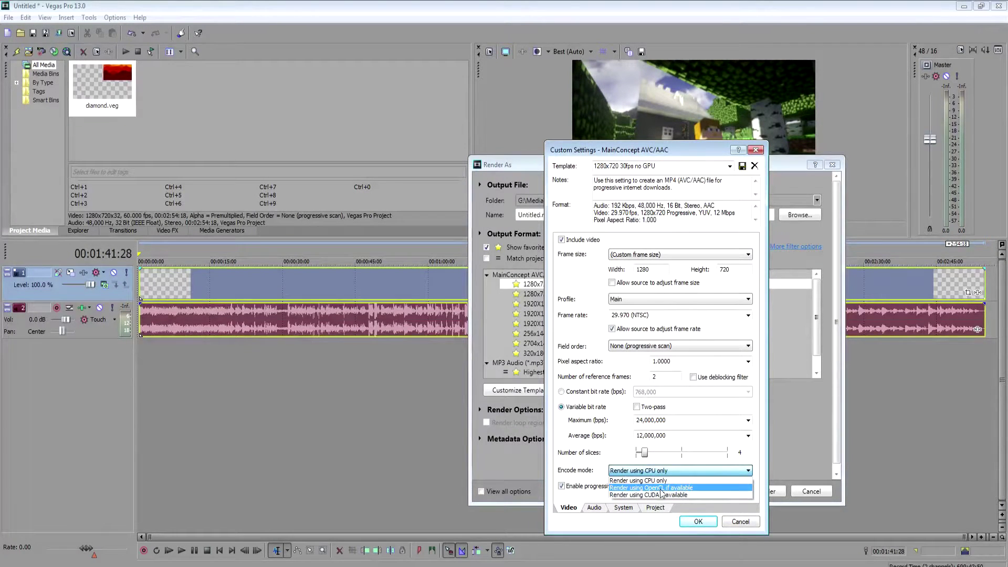
{"action": "left_click", "coordinate": [657, 481]}
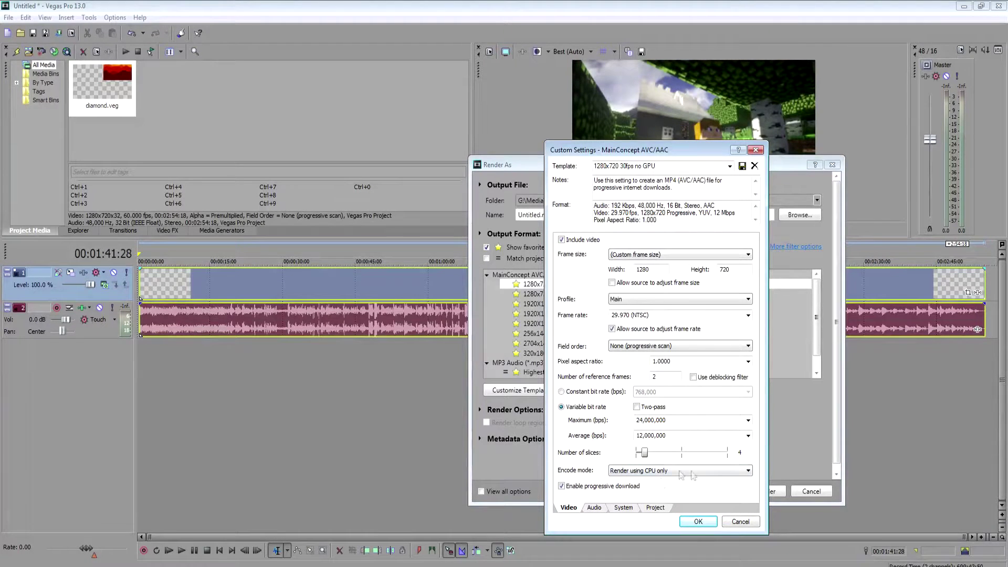
{"action": "left_click", "coordinate": [740, 521]}
{"action": "key", "text": "alt+Tab"}
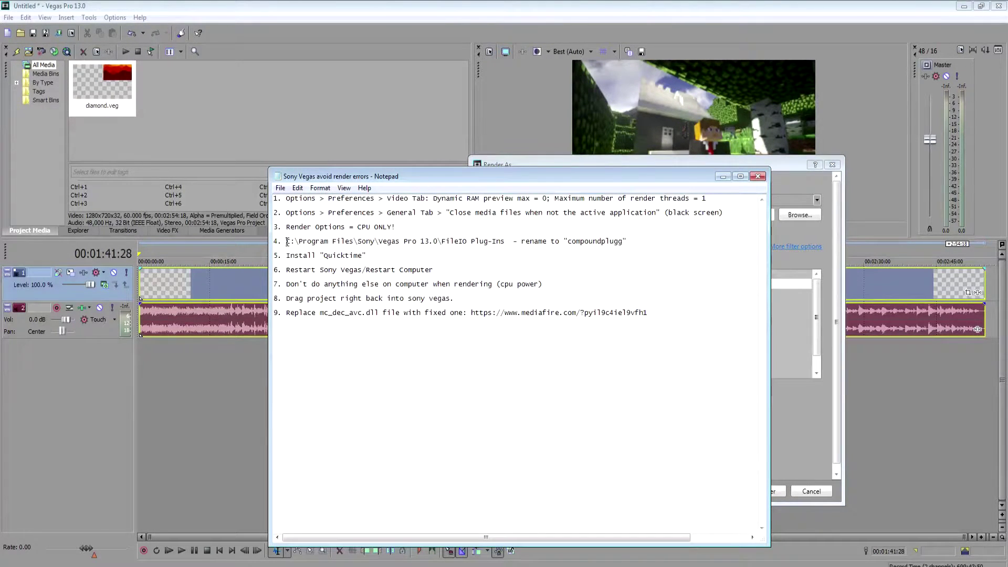
Note the plug-in folder path from step 4 and bring up the FileIO Plug-Ins window
{"action": "left_click_drag", "start_coordinate": [286, 241], "coordinate": [629, 243]}
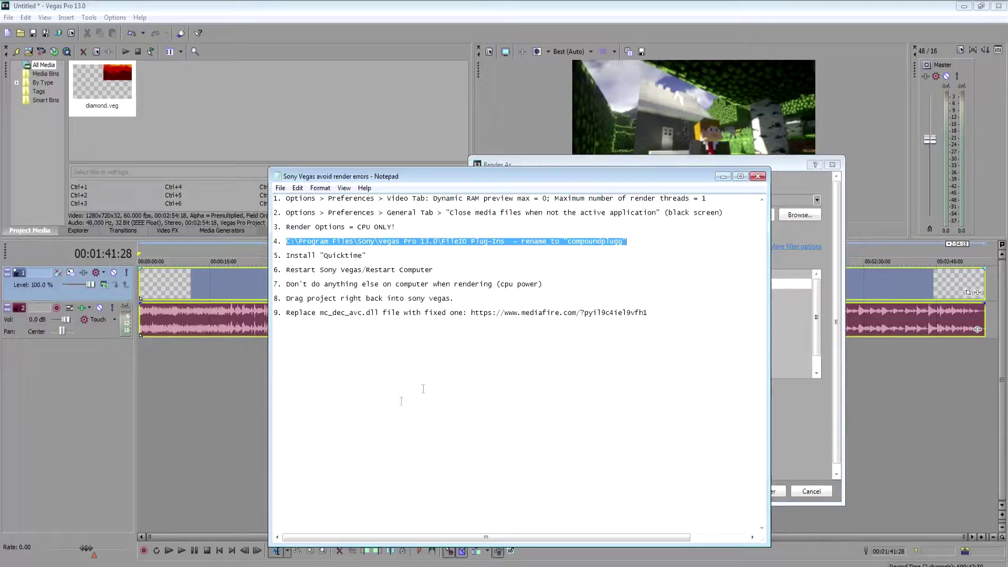
{"action": "left_click", "coordinate": [79, 566]}
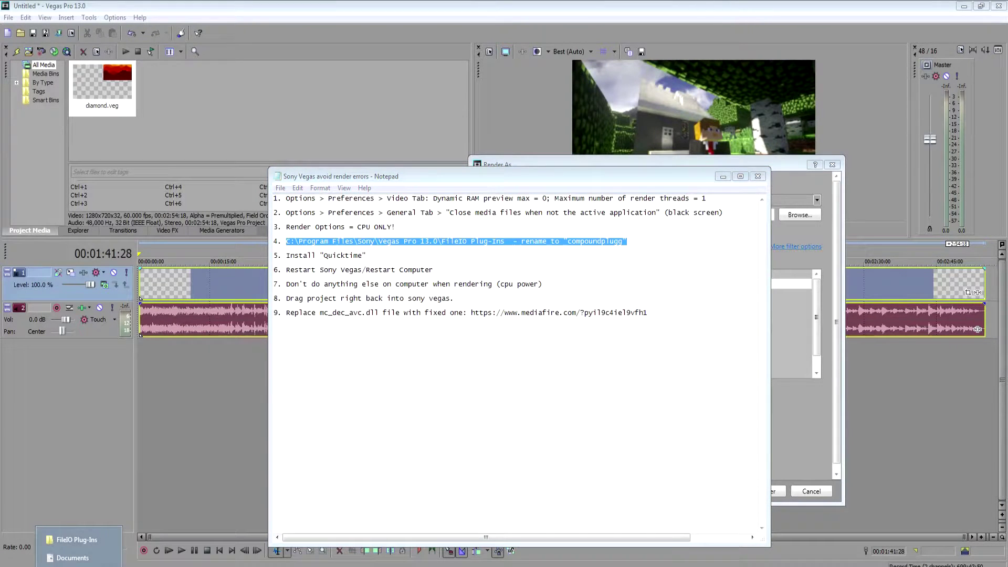
{"action": "left_click", "coordinate": [76, 540]}
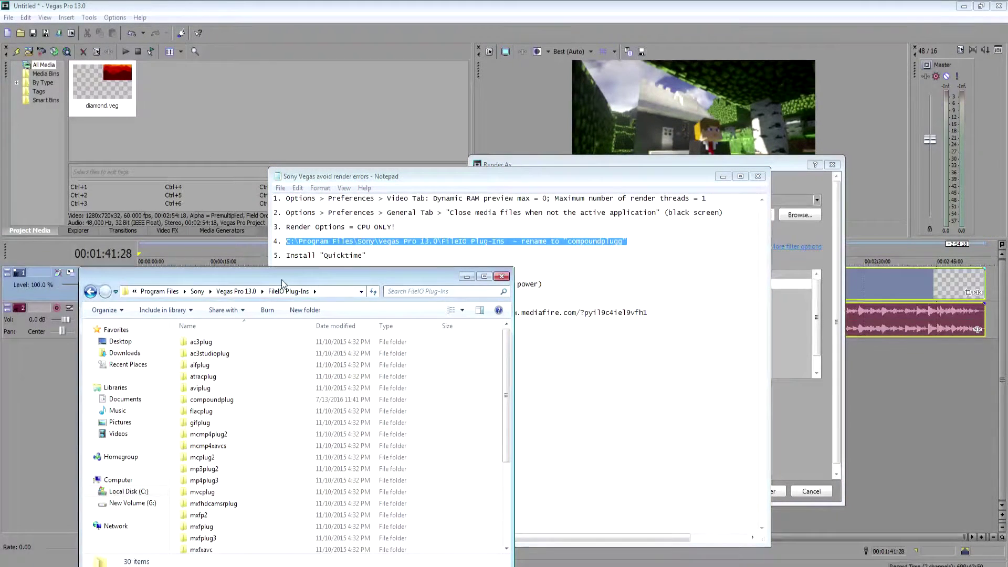
{"action": "left_click_drag", "start_coordinate": [282, 279], "coordinate": [357, 202]}
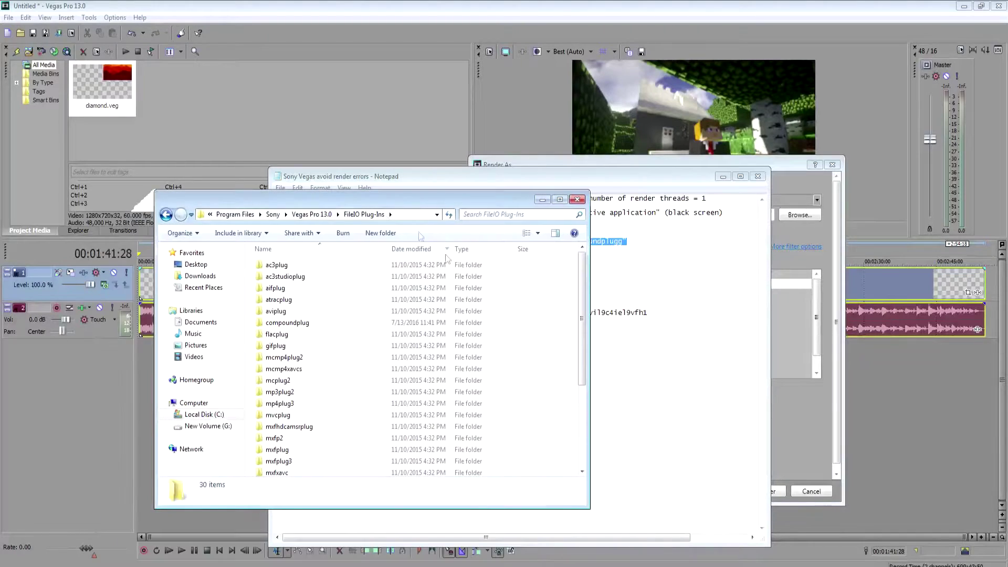
Rename the plug-in folder to compoundplug and minimize the Explorer window
{"action": "left_click", "coordinate": [302, 326]}
{"action": "right_click", "coordinate": [304, 329]}
{"action": "left_click", "coordinate": [332, 303]}
{"action": "left_click", "coordinate": [314, 324]}
{"action": "type", "text": "g"}
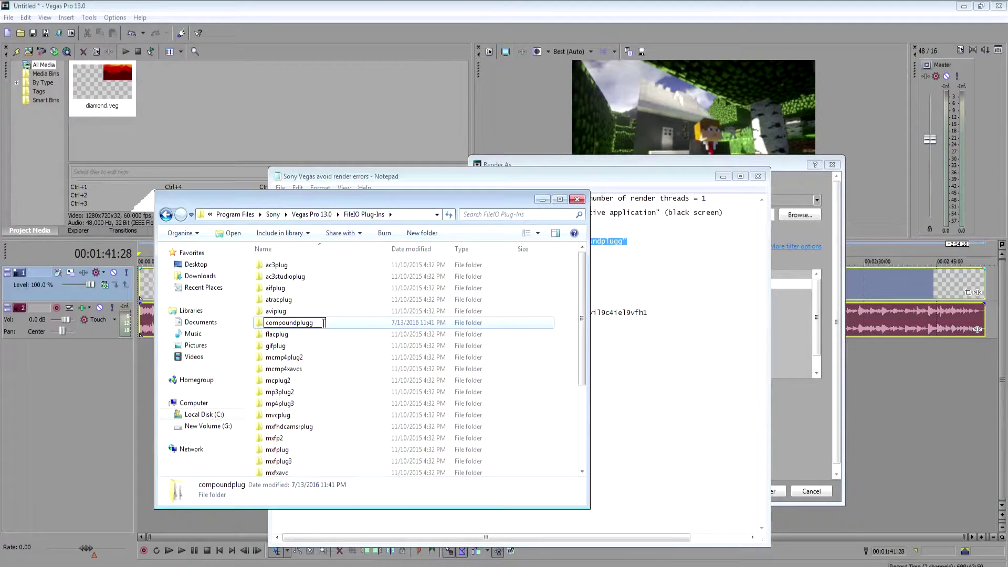
{"action": "key", "text": "BackSpace"}
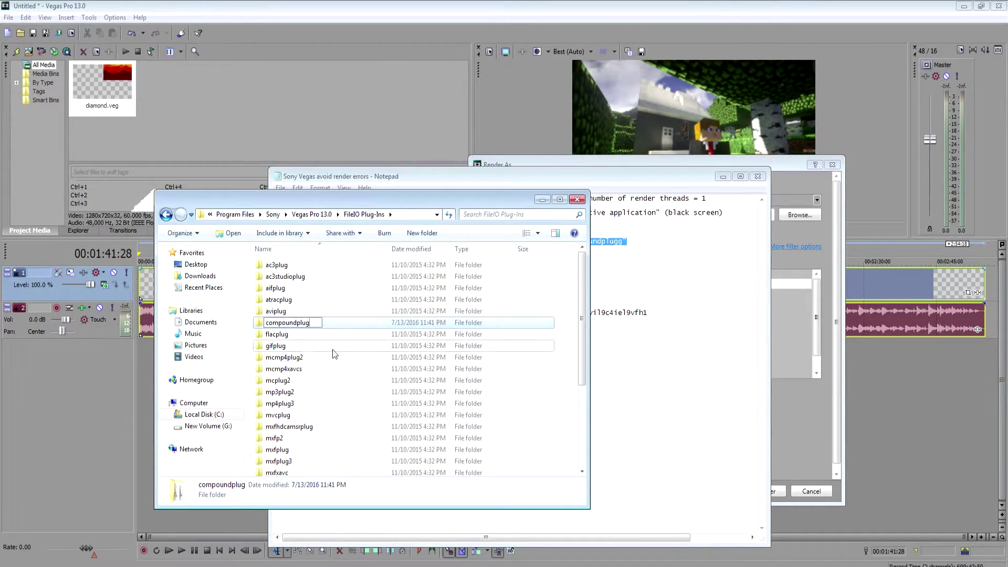
{"action": "left_click", "coordinate": [294, 345]}
{"action": "left_click", "coordinate": [543, 199]}
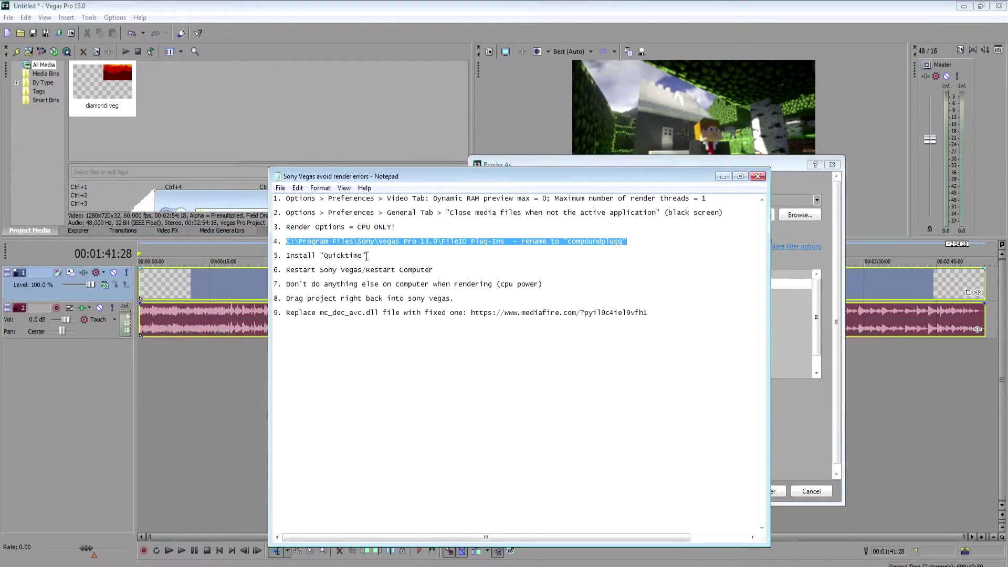
Review steps 5–8 (Quicktime, restart, CPU power, drag project), then dismiss Vegas's Render As window
{"action": "left_click_drag", "start_coordinate": [367, 256], "coordinate": [319, 256]}
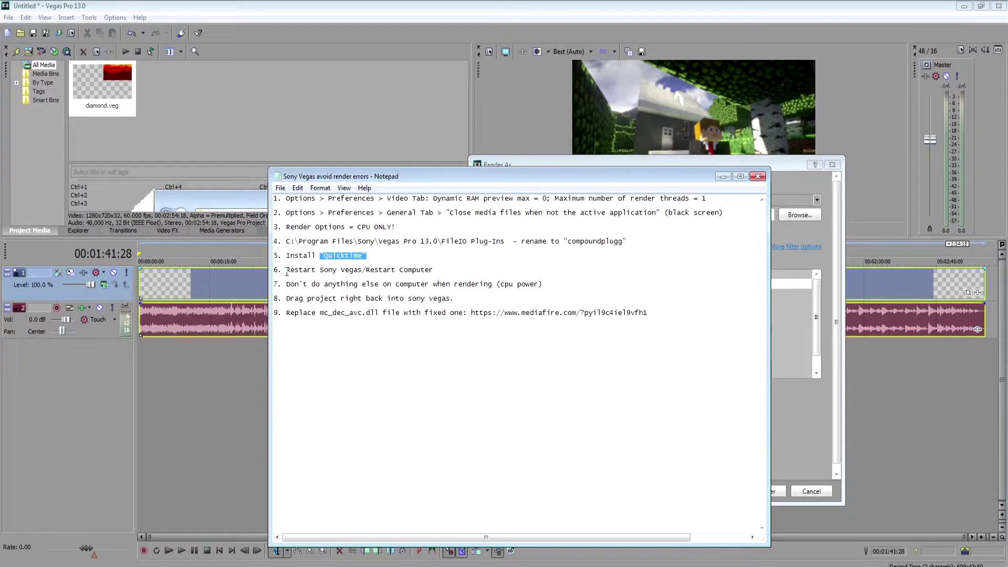
{"action": "left_click_drag", "start_coordinate": [286, 270], "coordinate": [441, 272]}
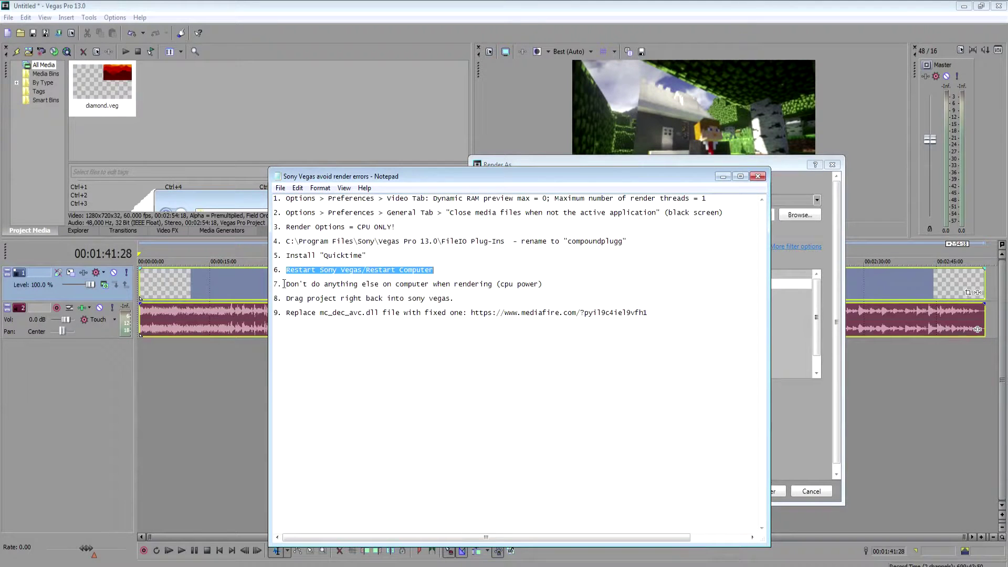
{"action": "left_click_drag", "start_coordinate": [284, 284], "coordinate": [545, 284]}
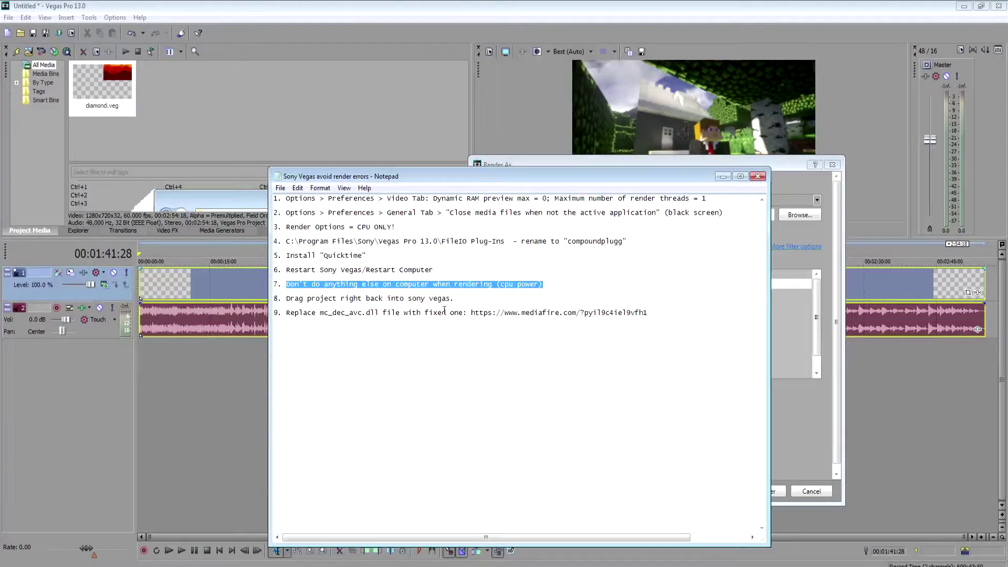
{"action": "left_click", "coordinate": [445, 309]}
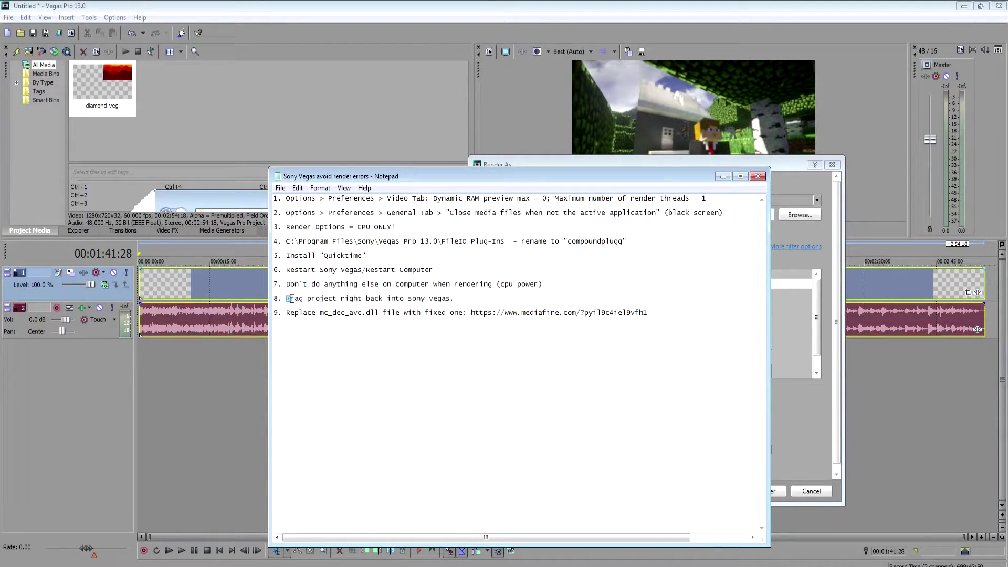
{"action": "left_click_drag", "start_coordinate": [286, 298], "coordinate": [462, 298]}
{"action": "left_click", "coordinate": [255, 282]}
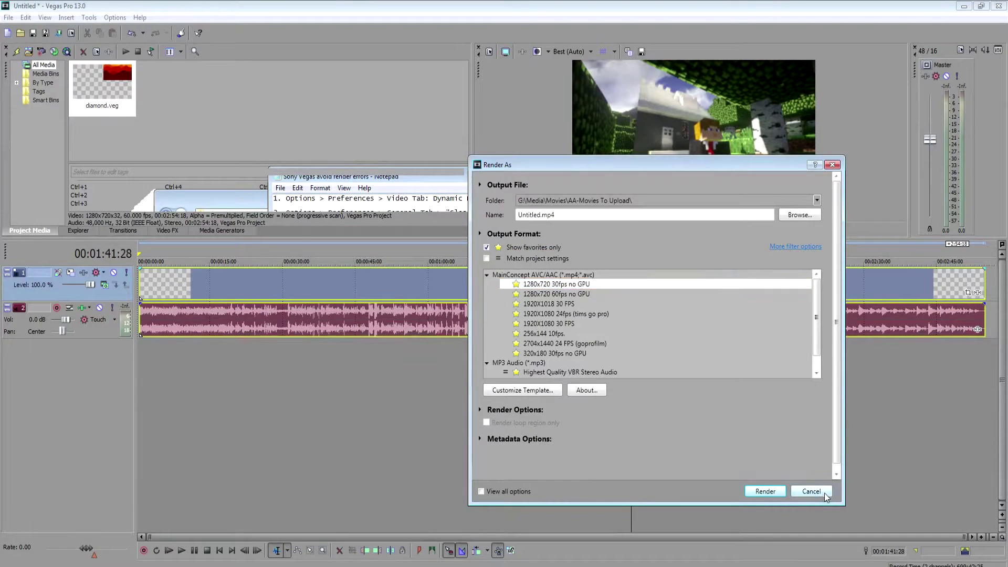
{"action": "left_click", "coordinate": [825, 495]}
Delete all timeline events and open the Documents library, closing the FileIO Plug-Ins window
{"action": "left_click", "coordinate": [514, 287]}
{"action": "key", "text": "Delete"}
{"action": "mouse_move", "coordinate": [82, 553]}
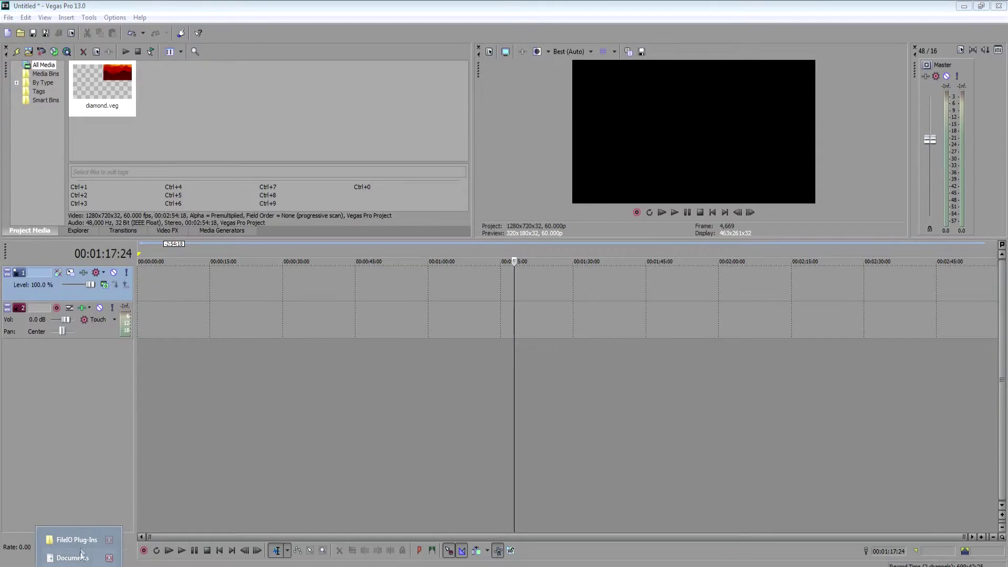
{"action": "left_click", "coordinate": [75, 540]}
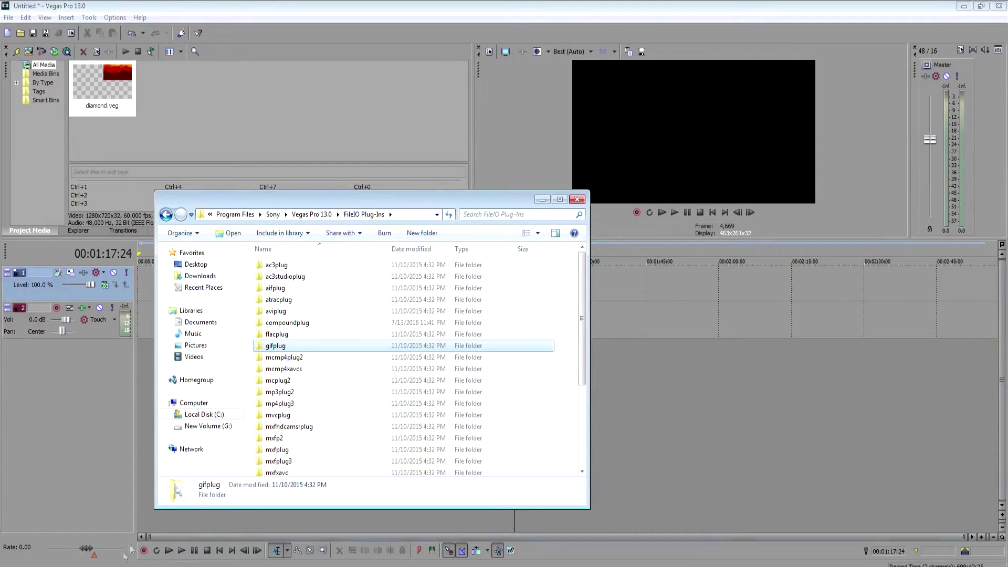
{"action": "left_click", "coordinate": [75, 554]}
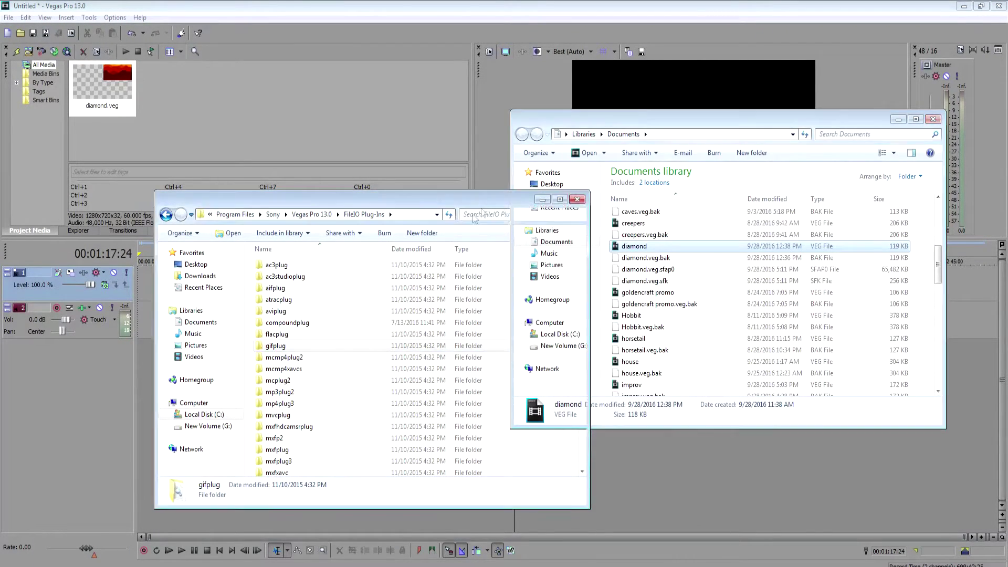
{"action": "key", "text": "alt+F4"}
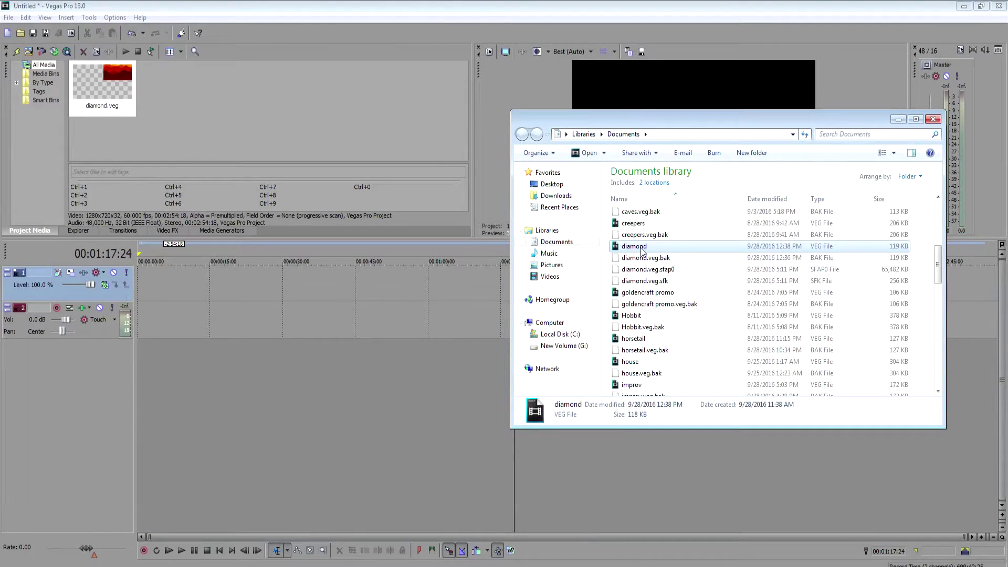
Drag diamond.veg from Documents onto the first timeline track to nest it
{"action": "left_click_drag", "start_coordinate": [643, 252], "coordinate": [135, 292]}
{"action": "left_click", "coordinate": [898, 119]}
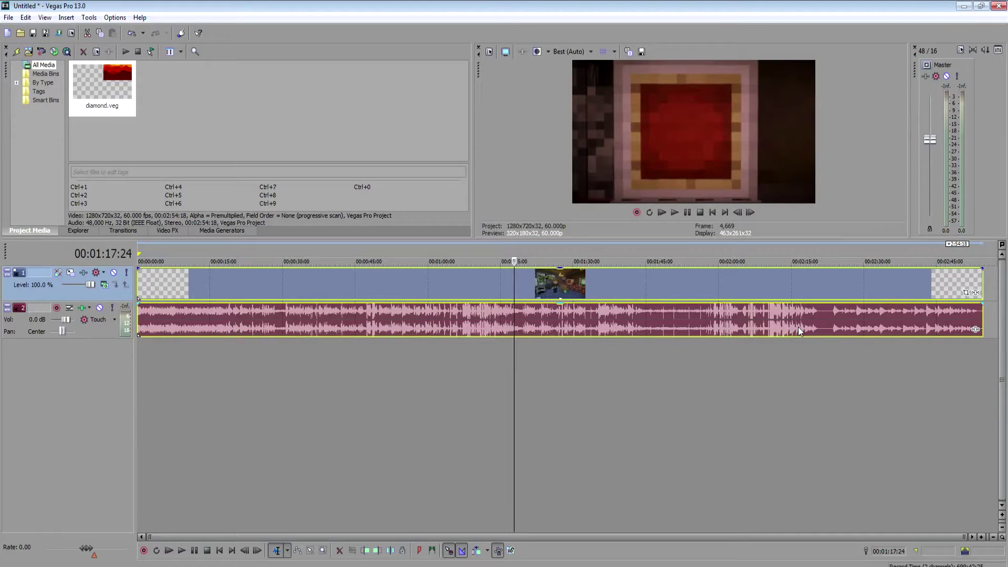
{"action": "left_click", "coordinate": [827, 559]}
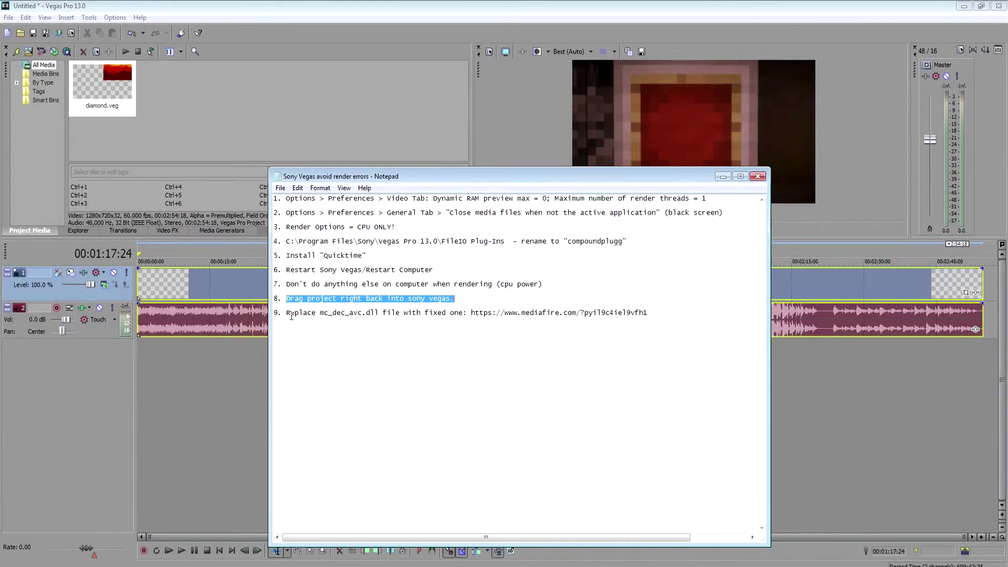
Review step 9 on replacing mc_dec_avc.dll, highlighting the file name and its download link
{"action": "left_click_drag", "start_coordinate": [287, 313], "coordinate": [646, 329]}
{"action": "left_click", "coordinate": [665, 336]}
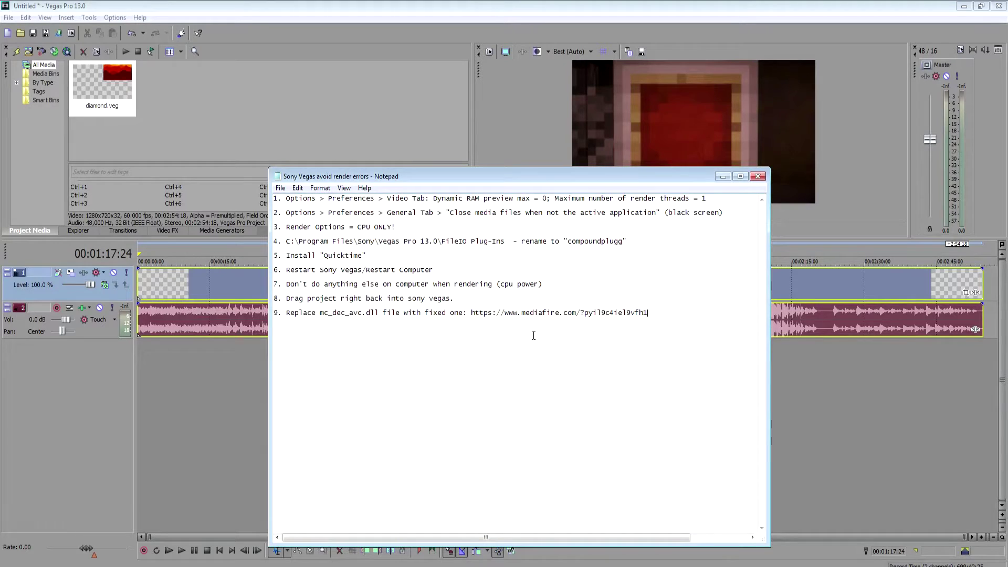
{"action": "left_click", "coordinate": [486, 325]}
{"action": "left_click_drag", "start_coordinate": [320, 314], "coordinate": [380, 315]}
{"action": "left_click_drag", "start_coordinate": [472, 314], "coordinate": [649, 318]}
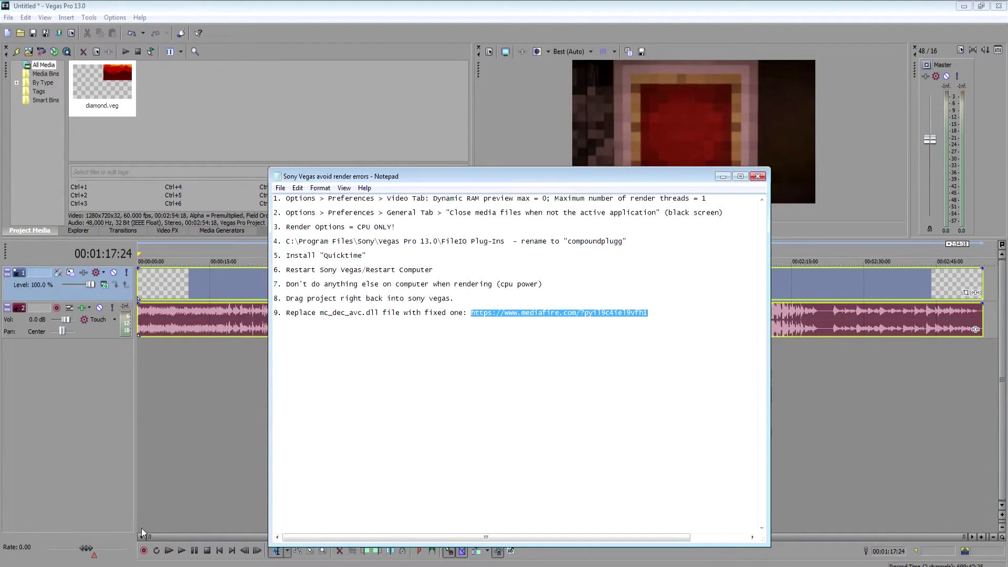
{"action": "left_click", "coordinate": [79, 565]}
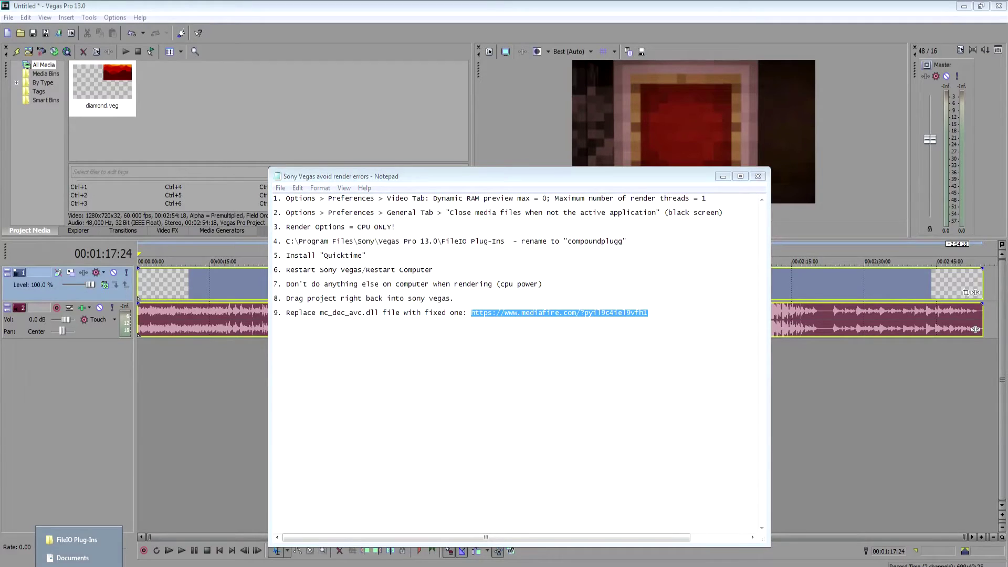
Open the compoundplug folder, locate mc_dec_avc.dll, then minimize Explorer and Notepad
{"action": "left_click", "coordinate": [84, 543]}
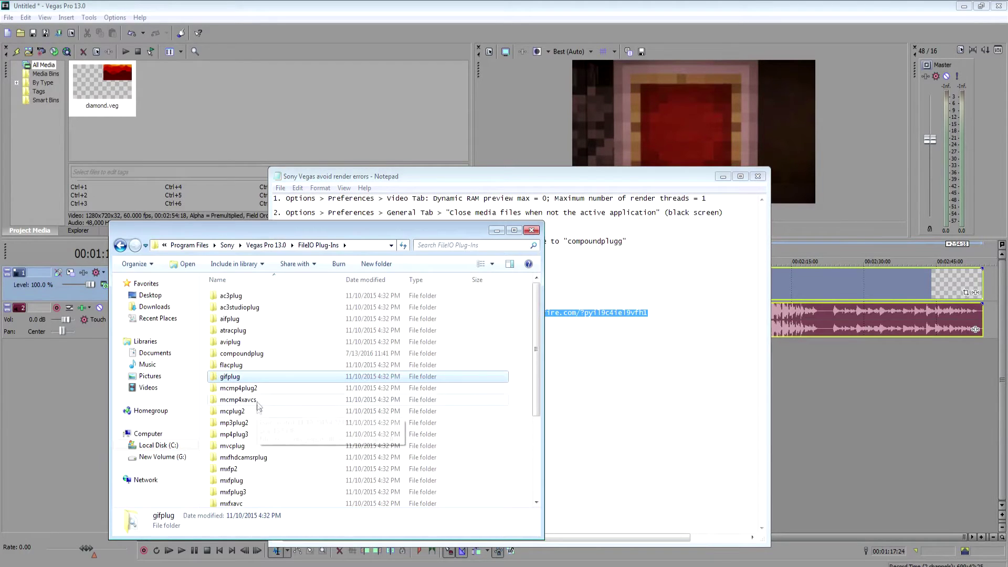
{"action": "left_click", "coordinate": [252, 355]}
{"action": "double_click", "coordinate": [256, 356]}
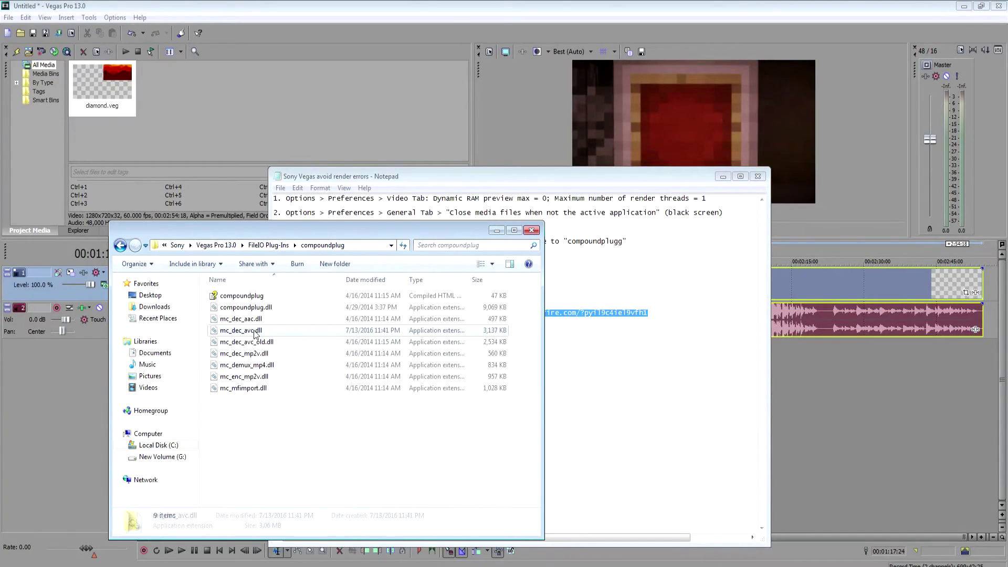
{"action": "left_click", "coordinate": [256, 331]}
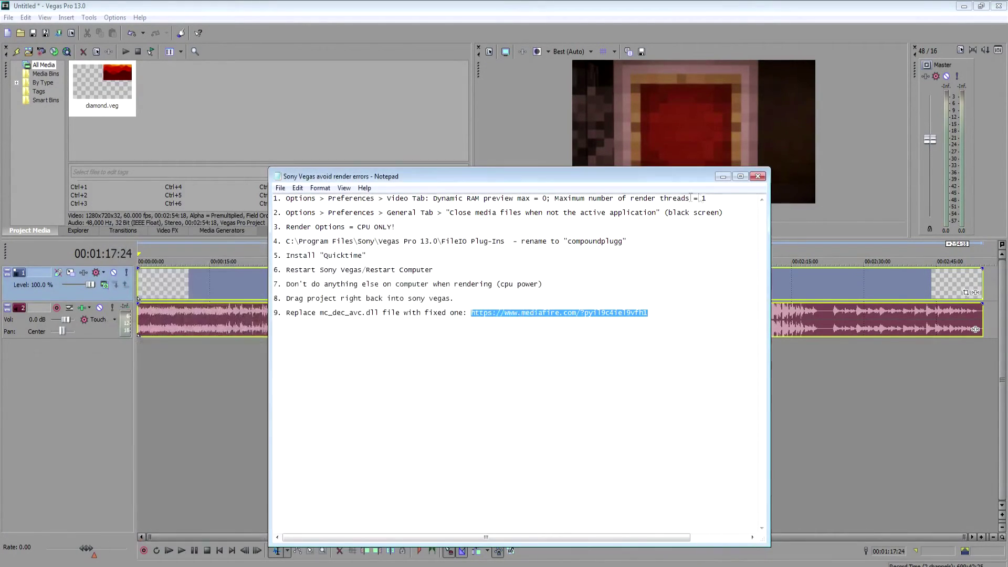
{"action": "left_click", "coordinate": [497, 231]}
{"action": "left_click", "coordinate": [722, 176]}
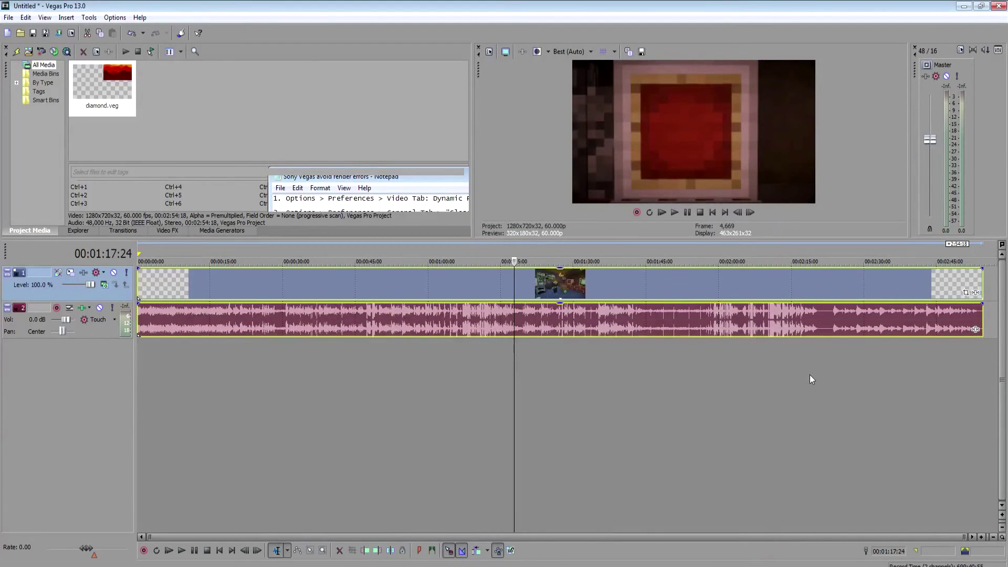